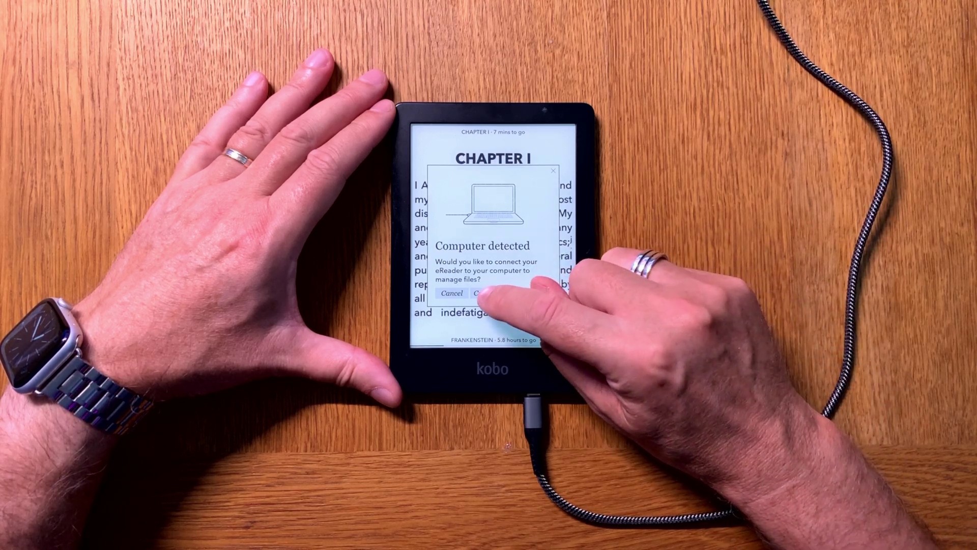
Step: Connect the eReader to the computer and inspect the KOBOeReader drive's "Shelley, Mary Wollstonecraft" folder in a new Finder tab
left_click(487, 293)
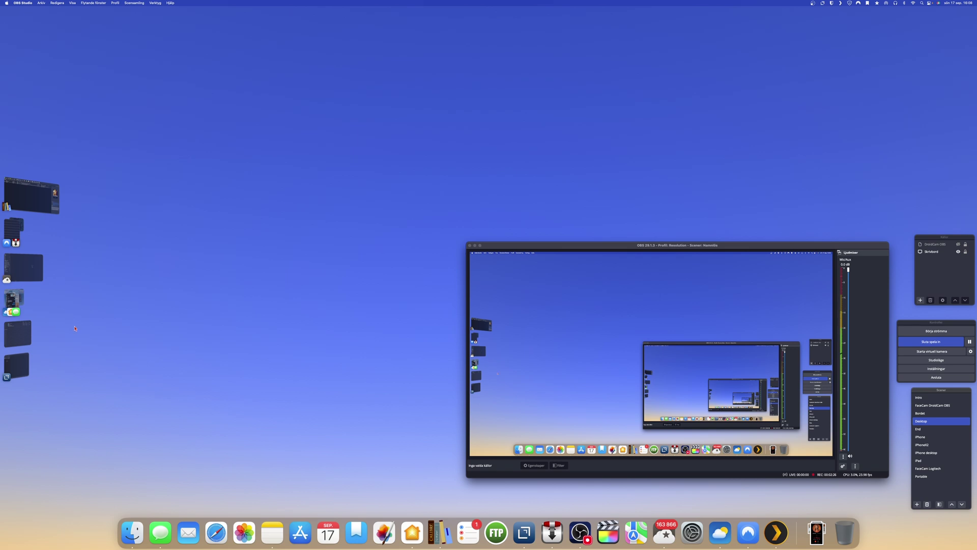
left_click(17, 332)
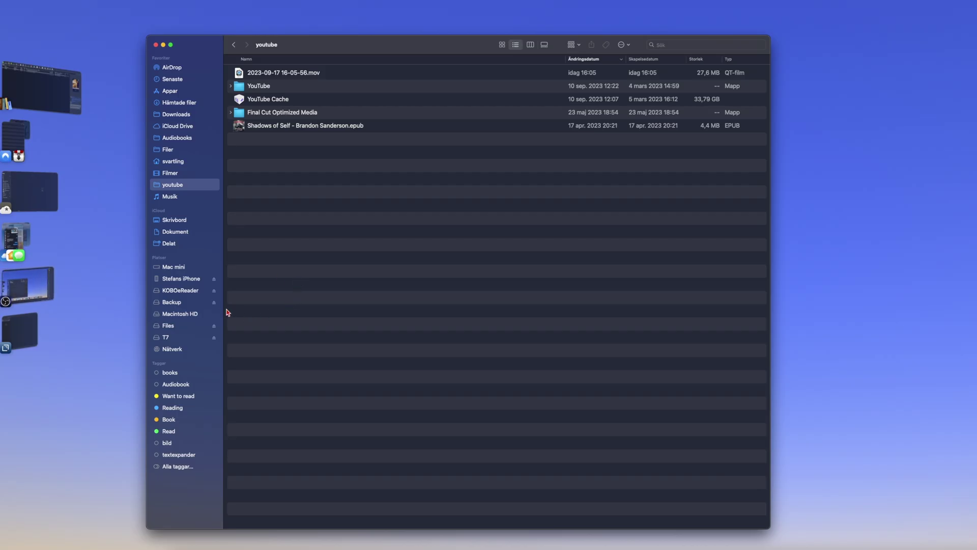
right_click(184, 293)
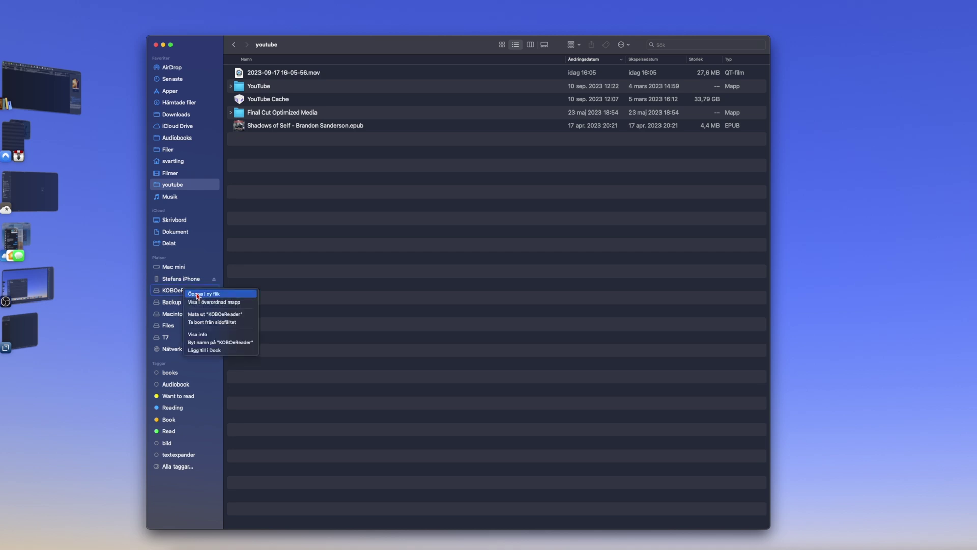
left_click(198, 295)
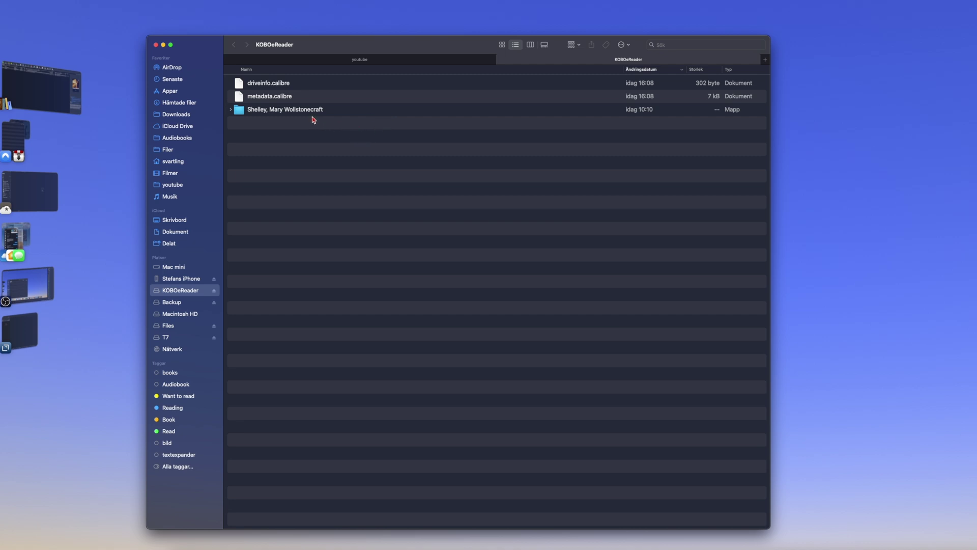
left_click(231, 111)
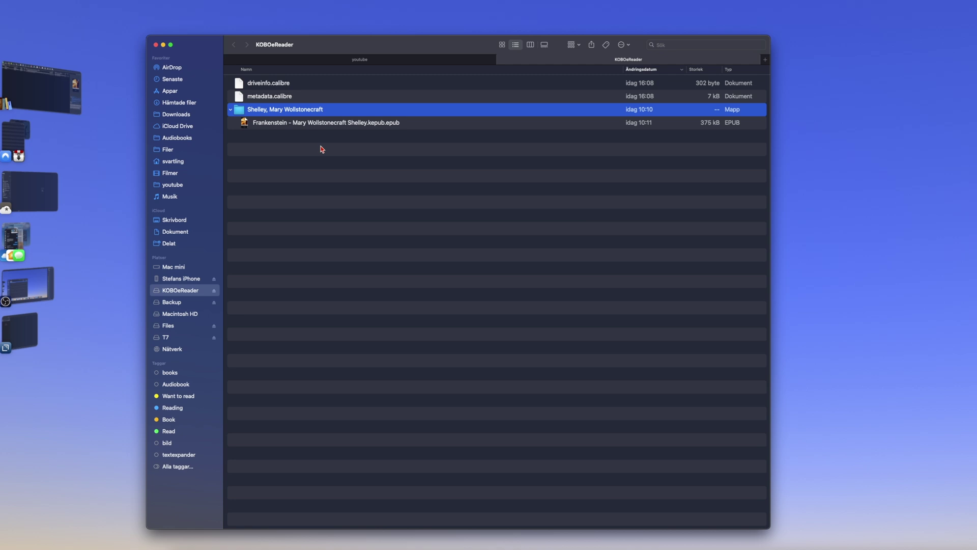
left_click(230, 111)
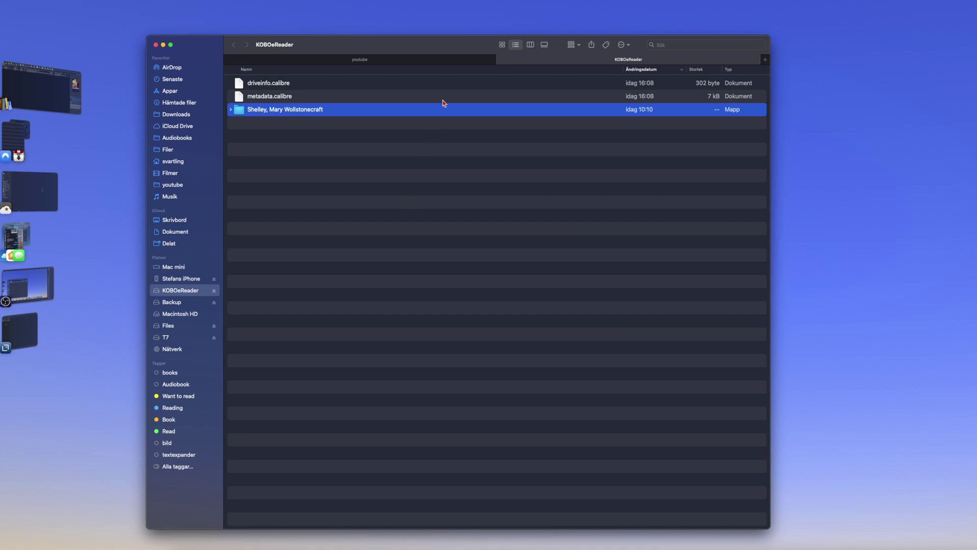
Step: Copy "Shadows of Self - Brandon Sanderson.epub" from the youtube folder to the KOBOeReader drive
left_click(407, 65)
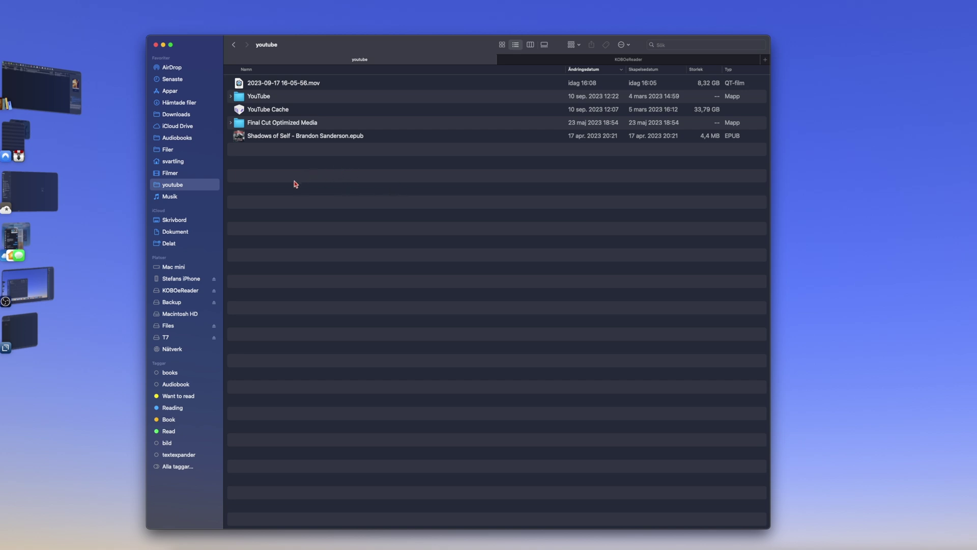
left_click(267, 137)
key("Return")
key("Escape")
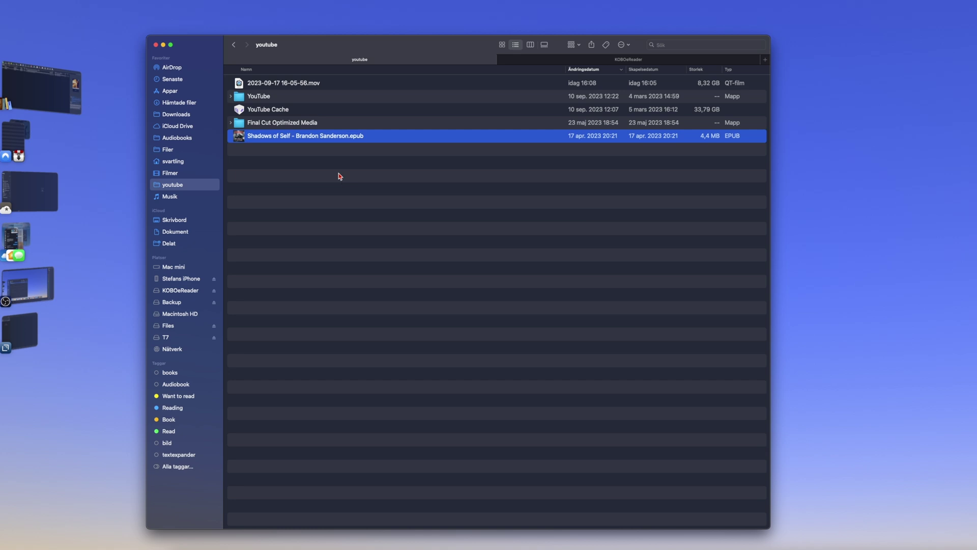
left_click_drag(256, 138, 562, 62)
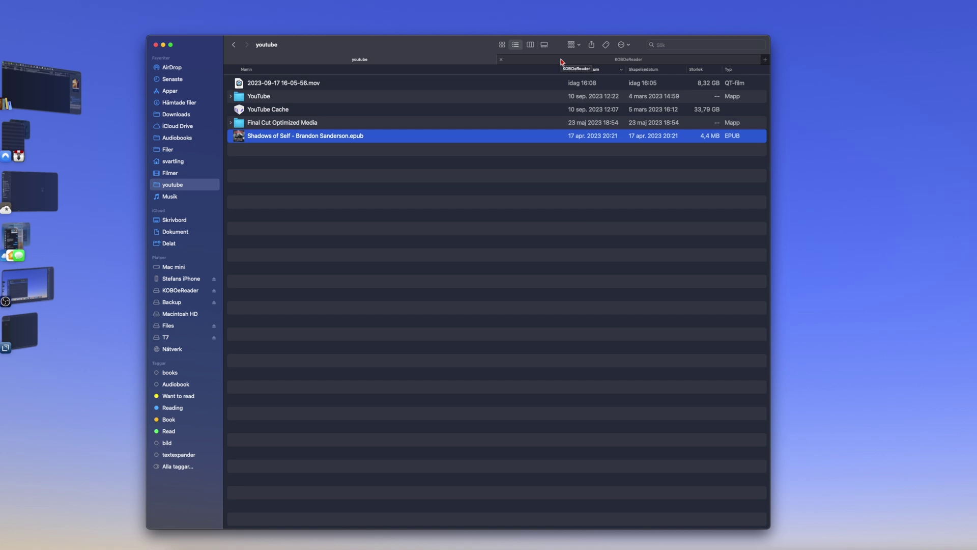
left_click(561, 62)
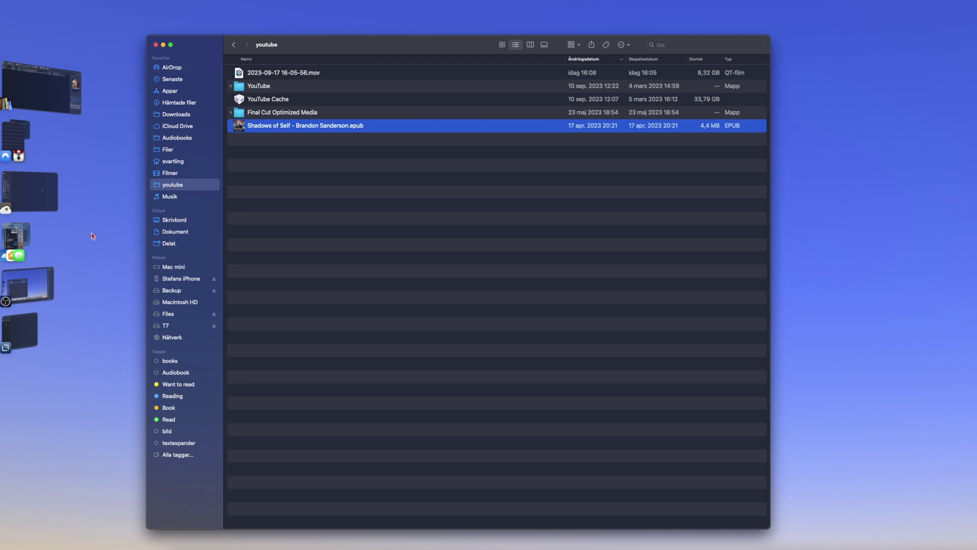
Step: Check the book list on the Kobo and return to its home screen
left_click(43, 283)
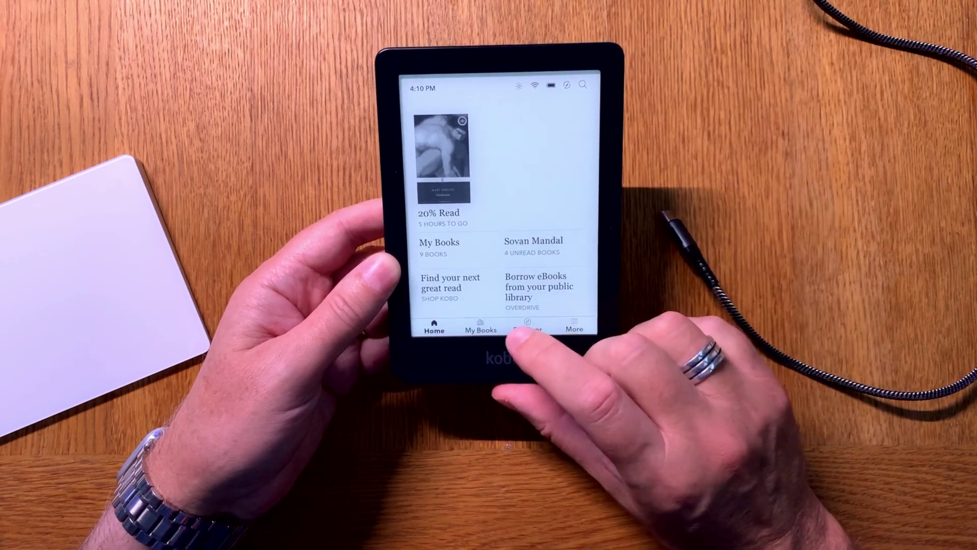
left_click(476, 326)
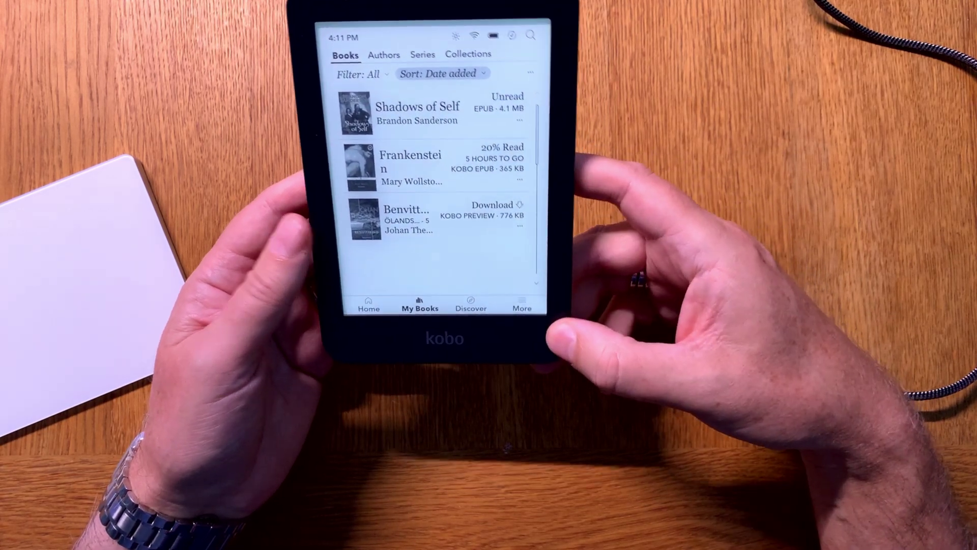
left_click(369, 304)
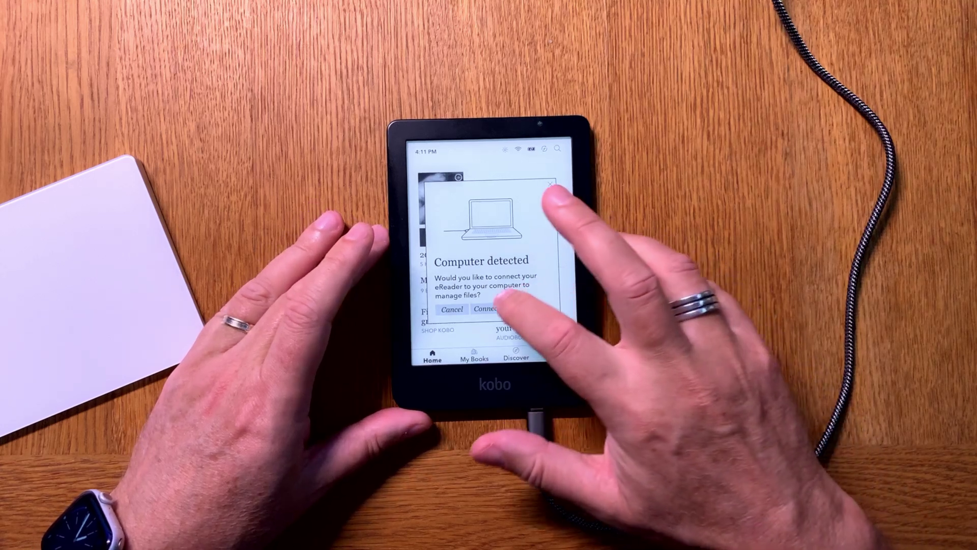
Step: Connect the eReader to the computer again and show the books stored on it in calibre
left_click(487, 310)
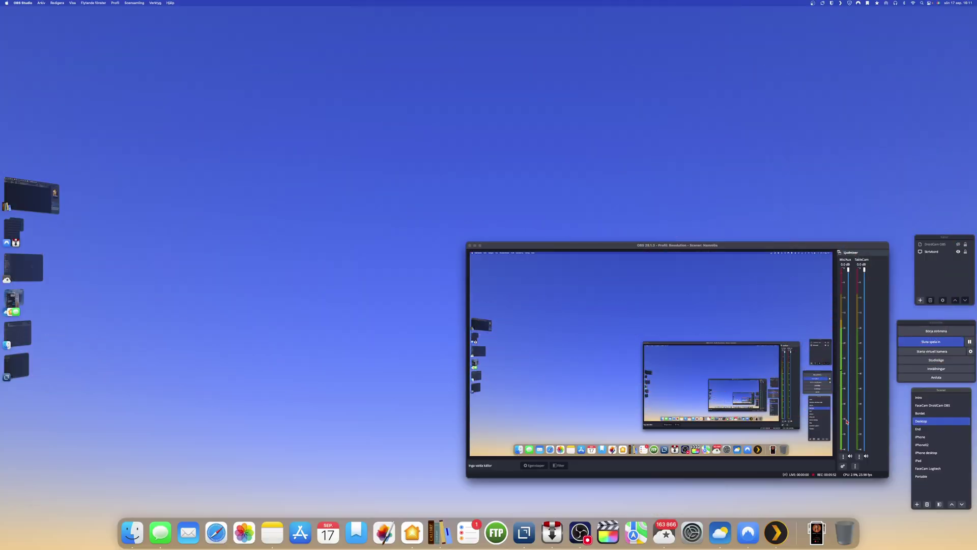
left_click(439, 533)
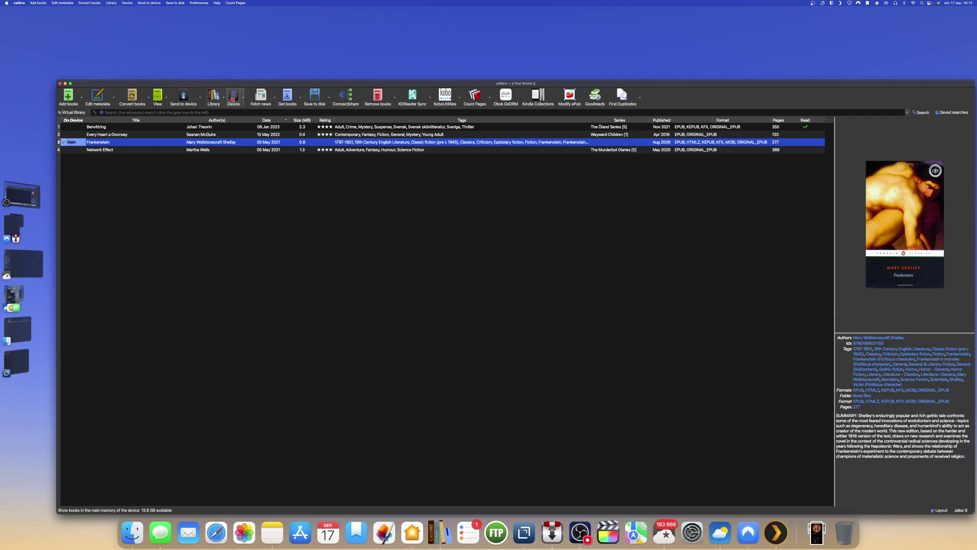
left_click(233, 102)
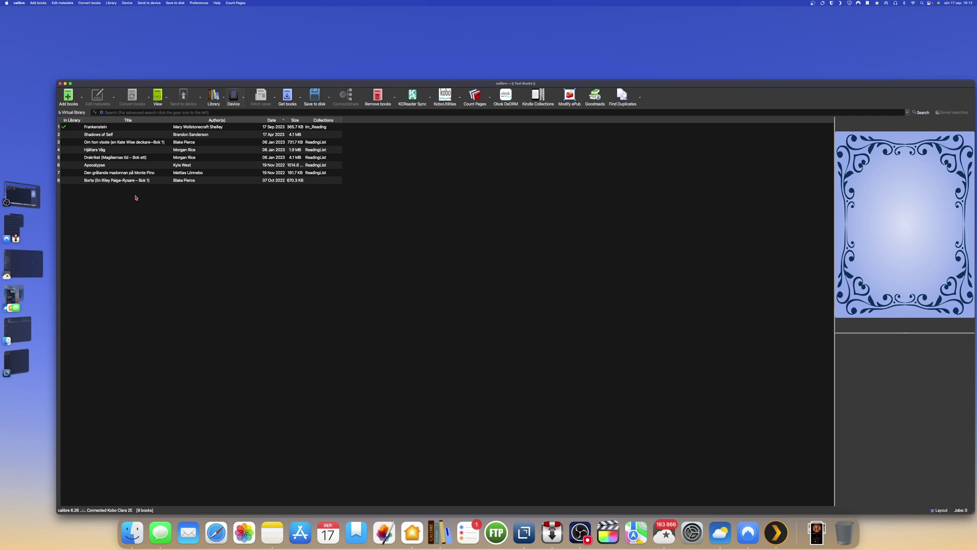
Step: Try to remove the book Shadows of Self from the Kobo through calibre's device list
left_click(130, 136)
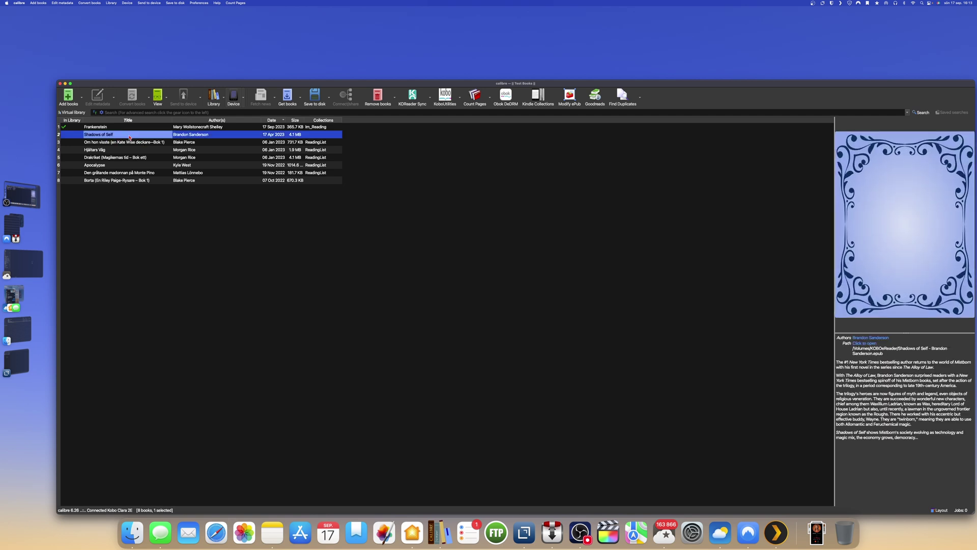
right_click(130, 137)
mouse_move(165, 148)
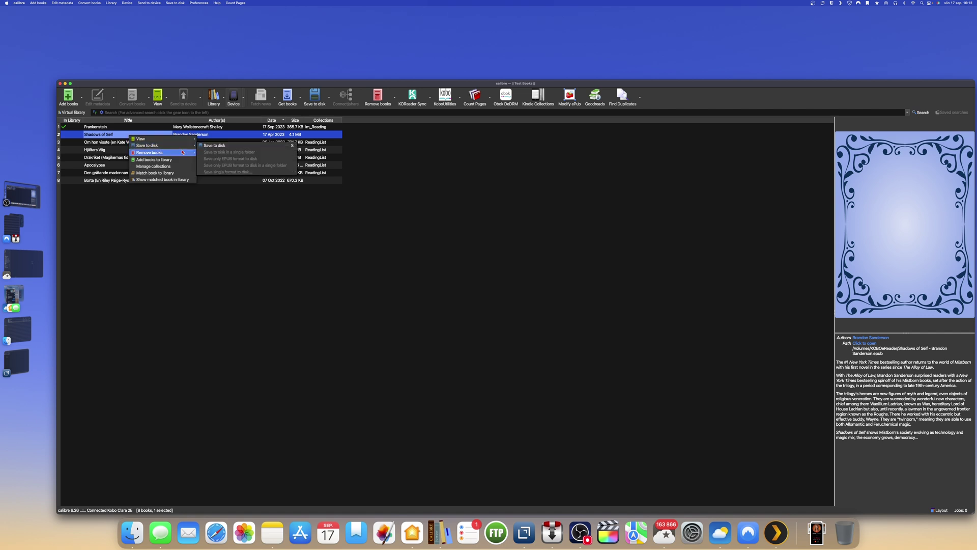
left_click(215, 153)
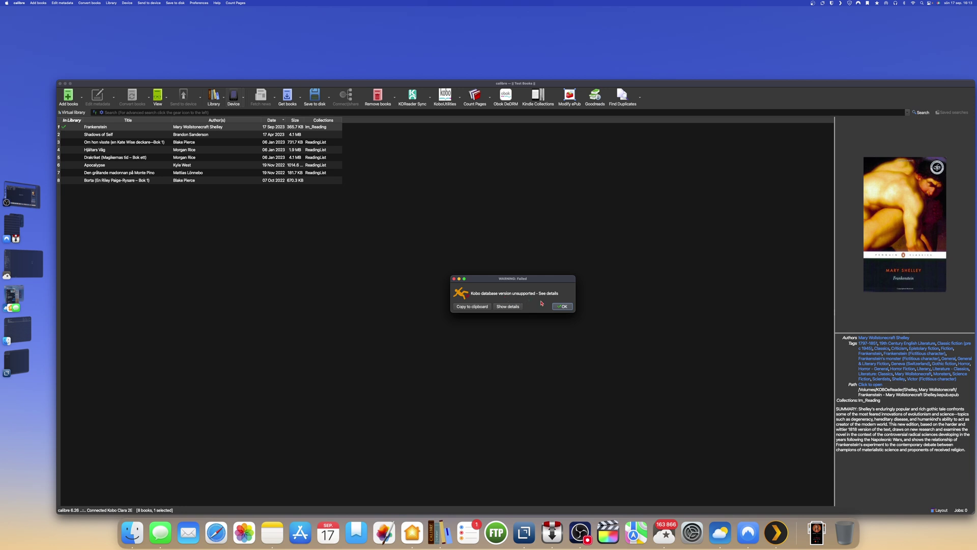
Step: Read the full details of the Kobo database version warning and dismiss it
left_click(507, 306)
scroll(536, 344, "down", 2)
scroll(535, 344, "up", 2)
scroll(553, 331, "down", 3)
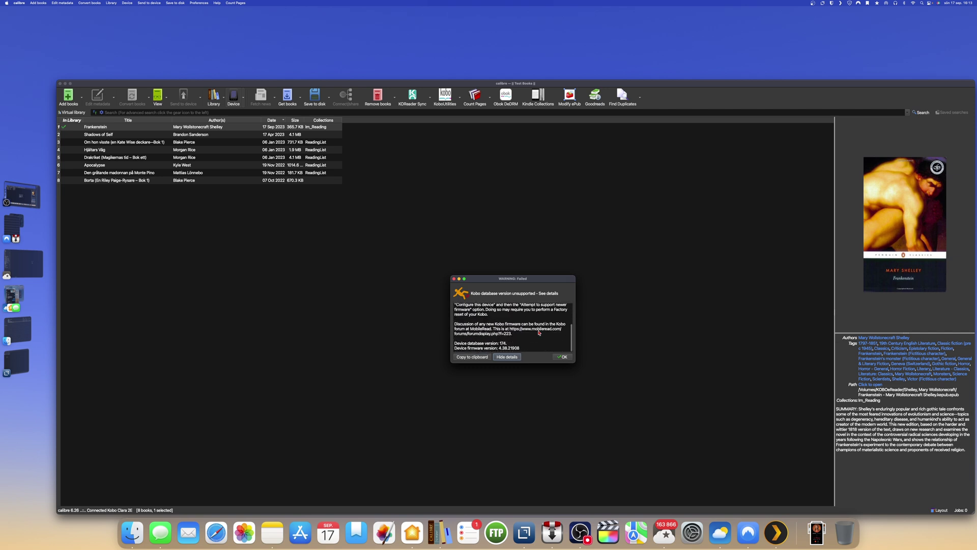
scroll(535, 331, "up", 3)
scroll(519, 329, "down", 3)
scroll(536, 320, "up", 3)
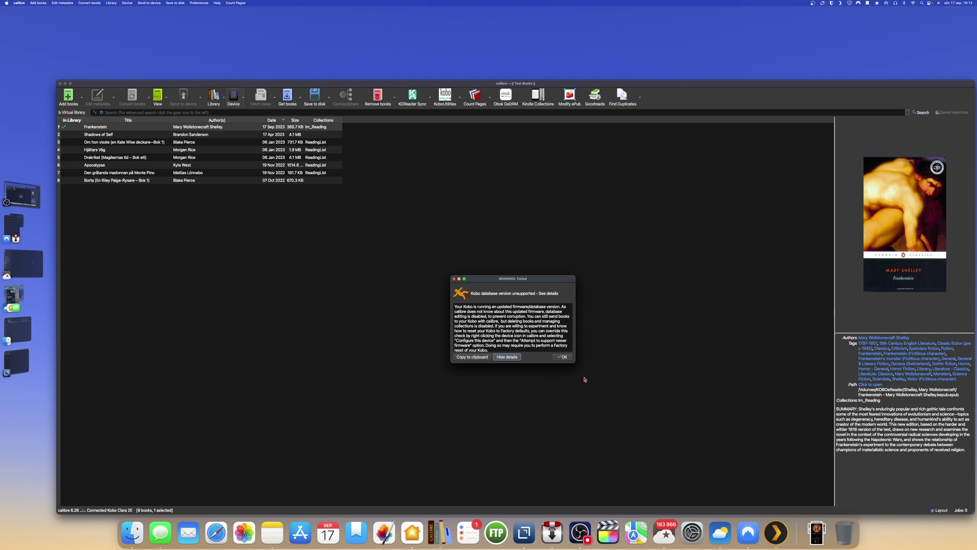
left_click(564, 358)
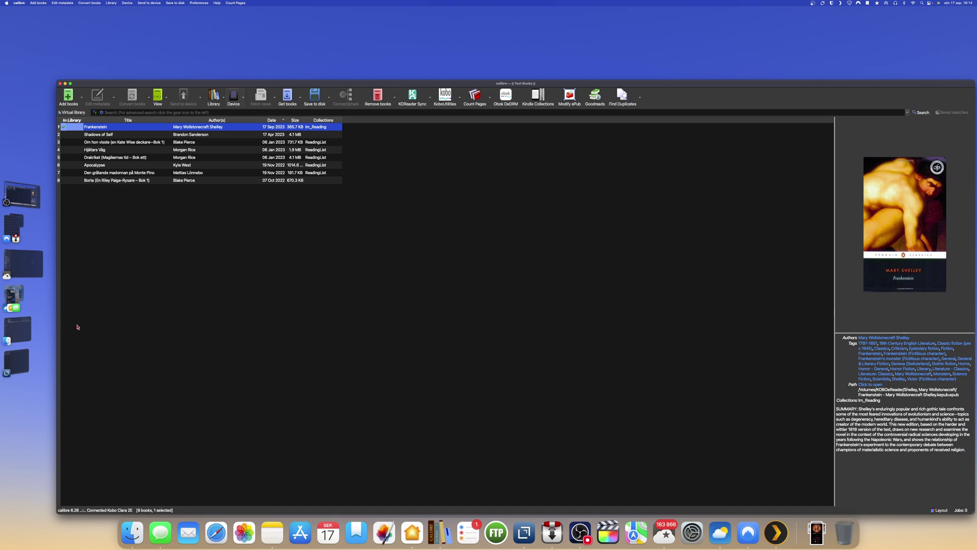
Step: Switch to Finder to examine the files on the KOBOeReader drive, and return to calibre
left_click(17, 329)
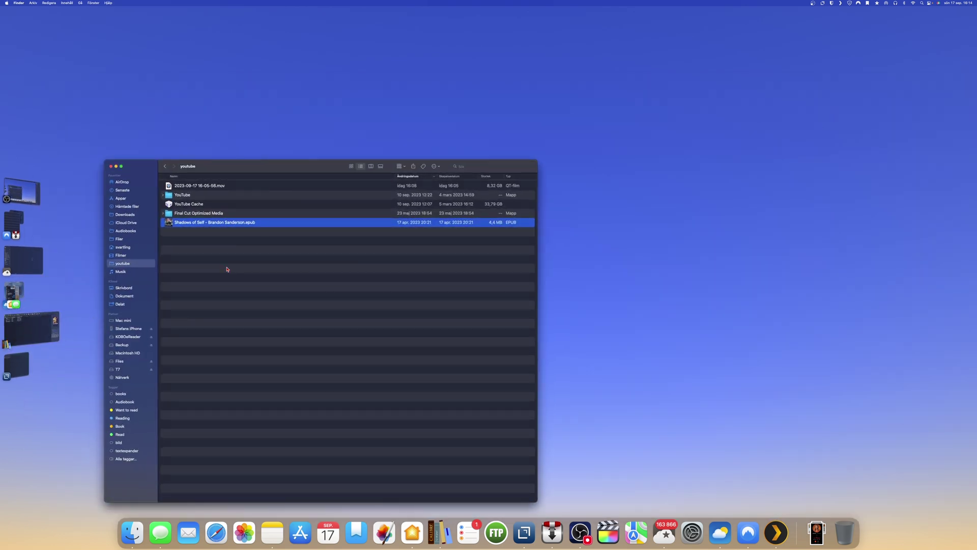
left_click(126, 339)
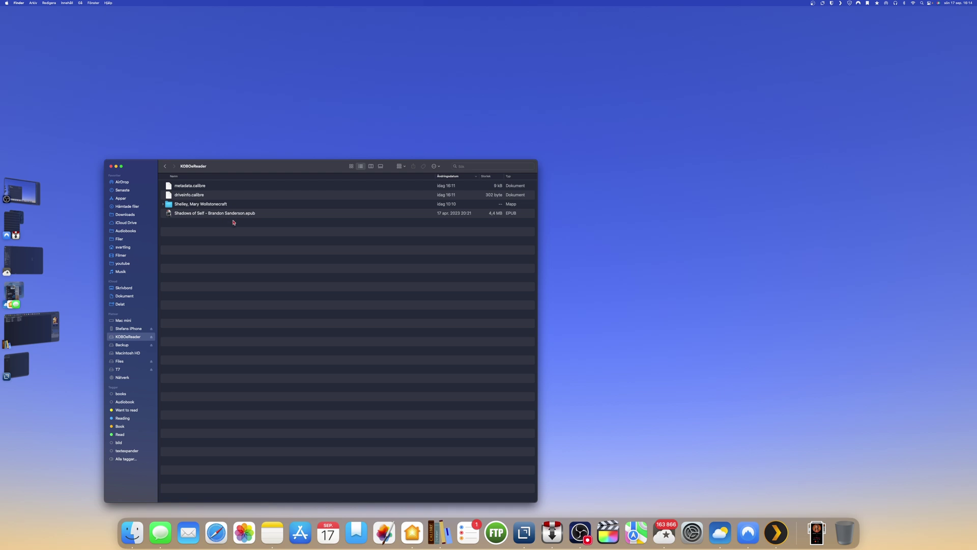
left_click(61, 336)
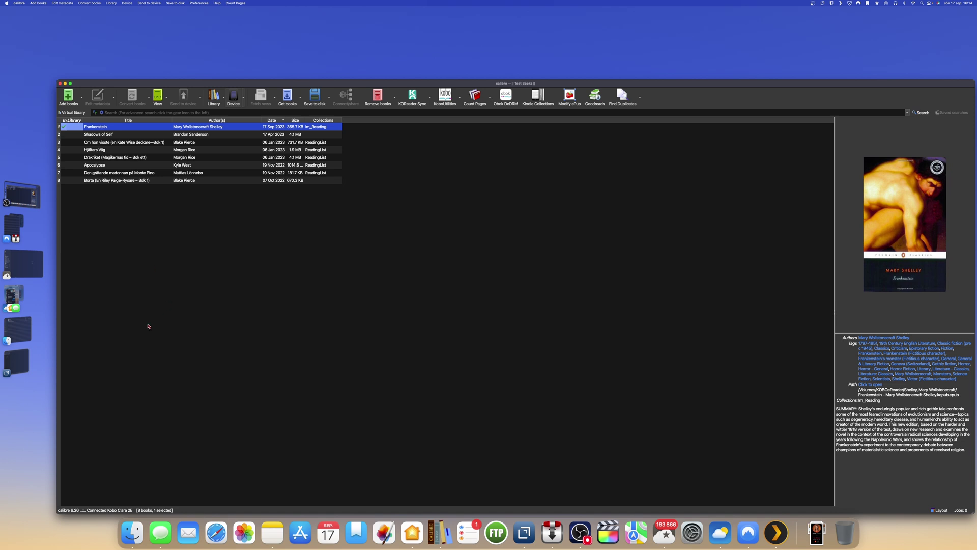
Step: Try to add "Shadows of Self - Brandon Sanderson.epub" from the KOBOeReader drive in Finder to calibre
left_click(23, 334)
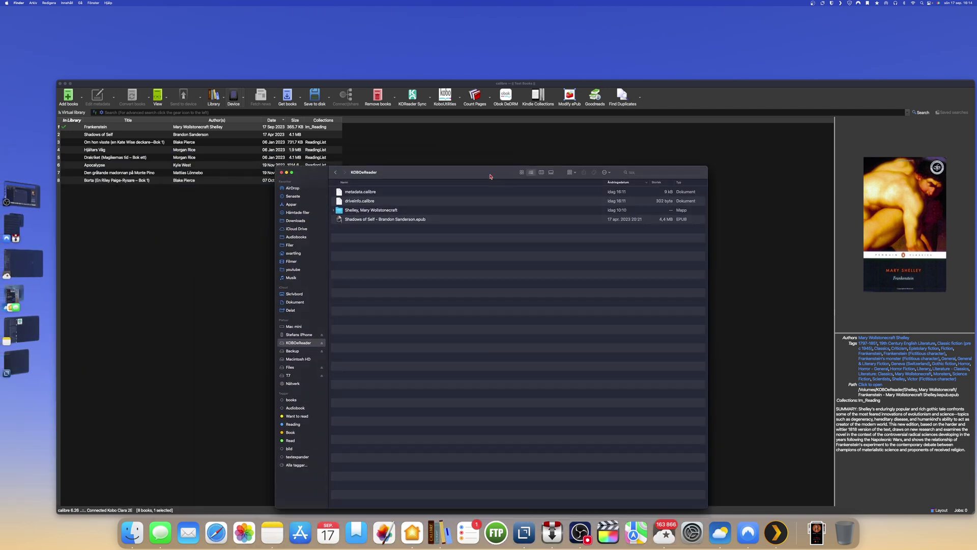
left_click(365, 221)
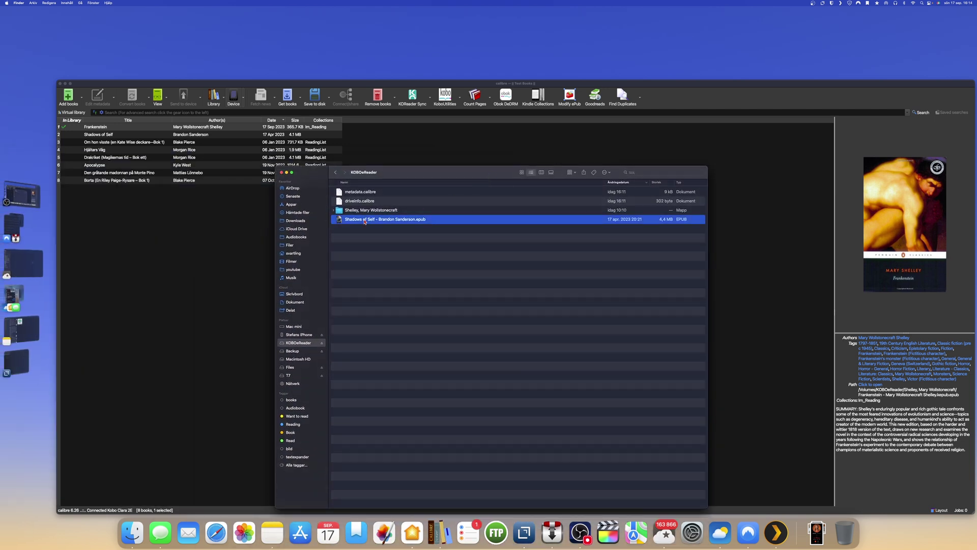
left_click_drag(365, 222, 221, 269)
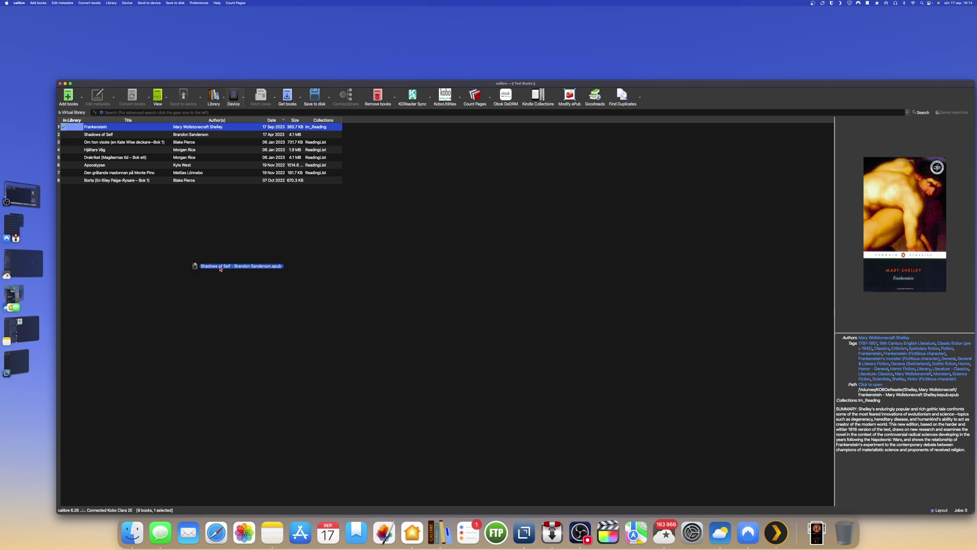
left_click_drag(221, 269, 221, 270)
Step: Convert the book Network Effect in the calibre library from EPUB to KEPUB format
left_click(214, 97)
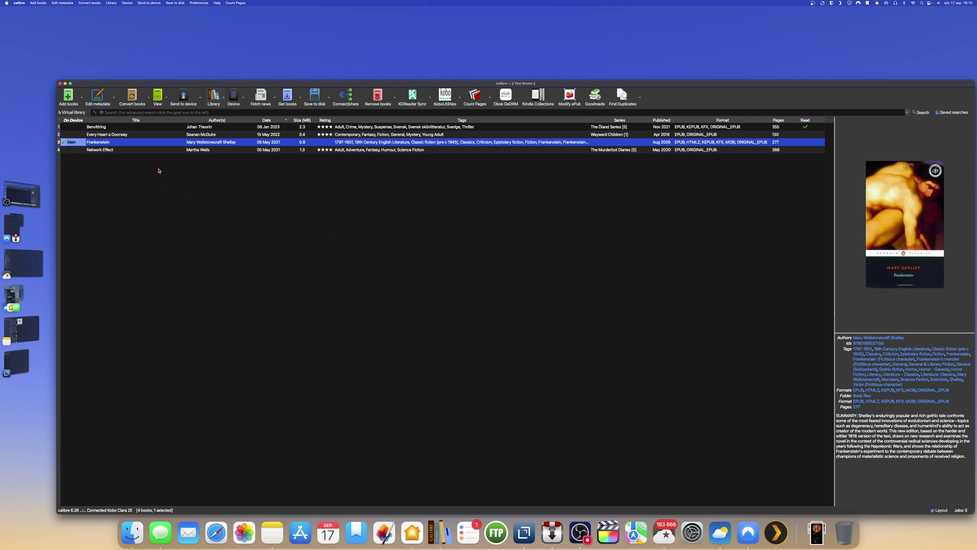
left_click(108, 151)
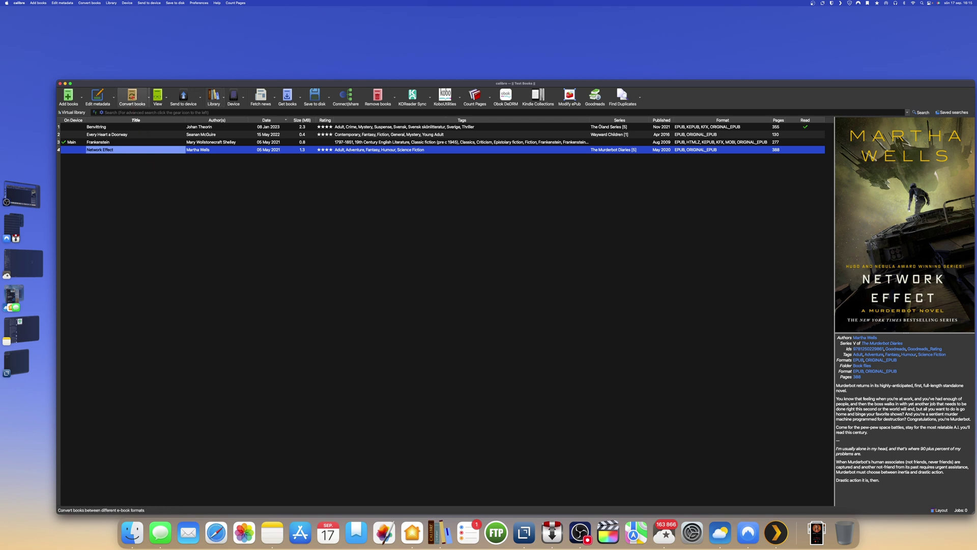
left_click(131, 96)
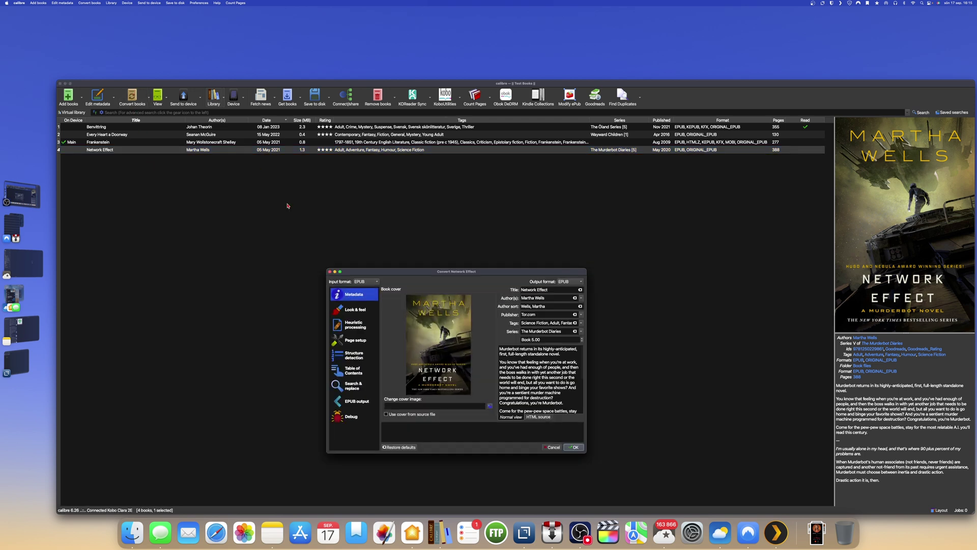
left_click(581, 283)
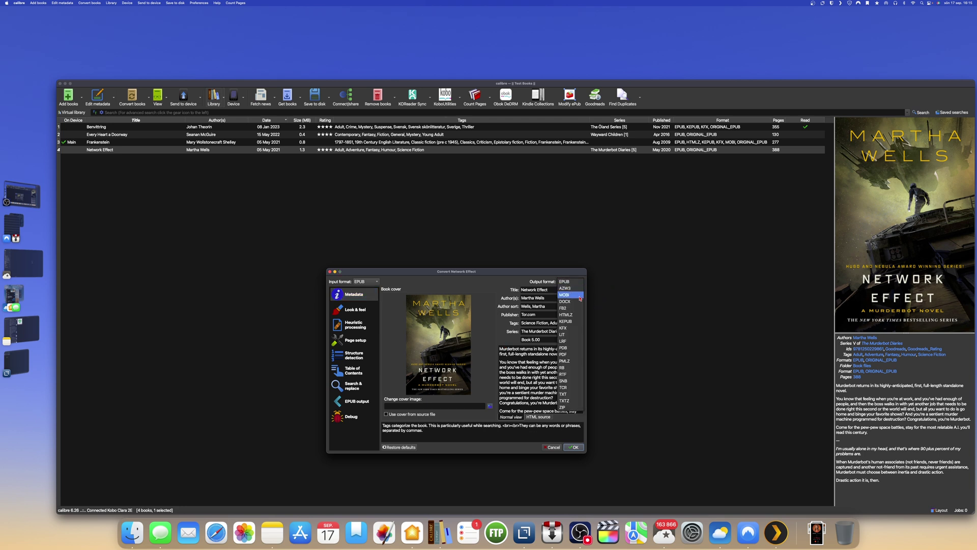
left_click(580, 323)
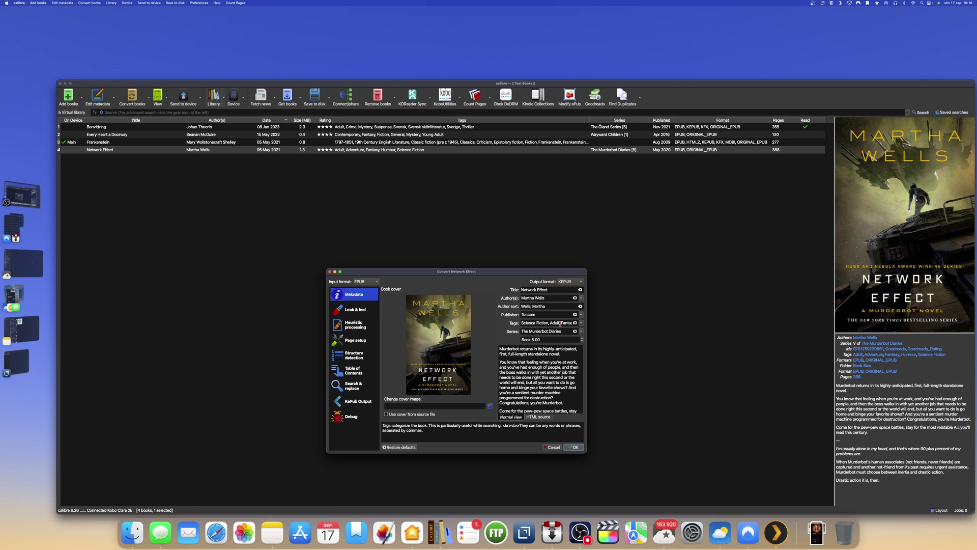
left_click(575, 447)
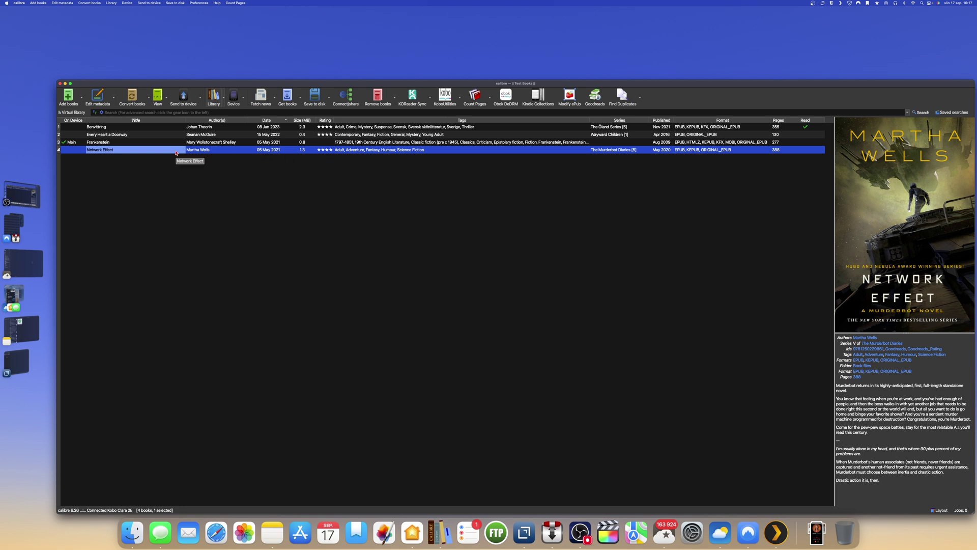
Step: Send the KEPUB format of Network Effect to the Kobo's main memory and dismiss the database version warning
left_click(201, 100)
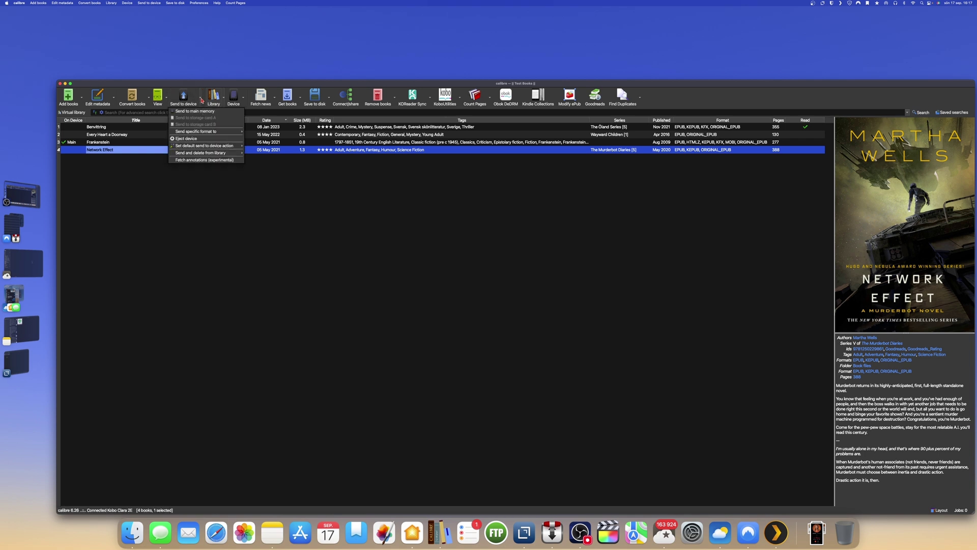
mouse_move(222, 131)
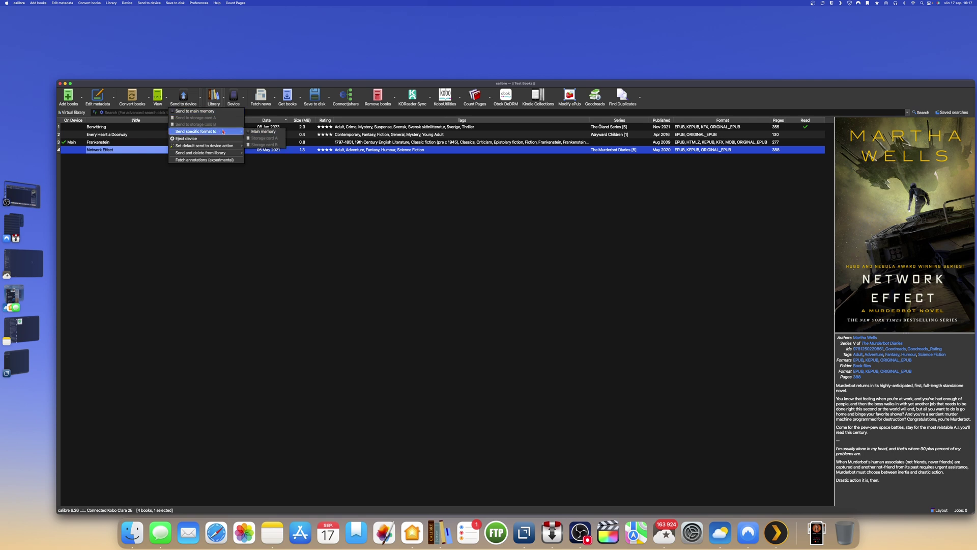
left_click(259, 132)
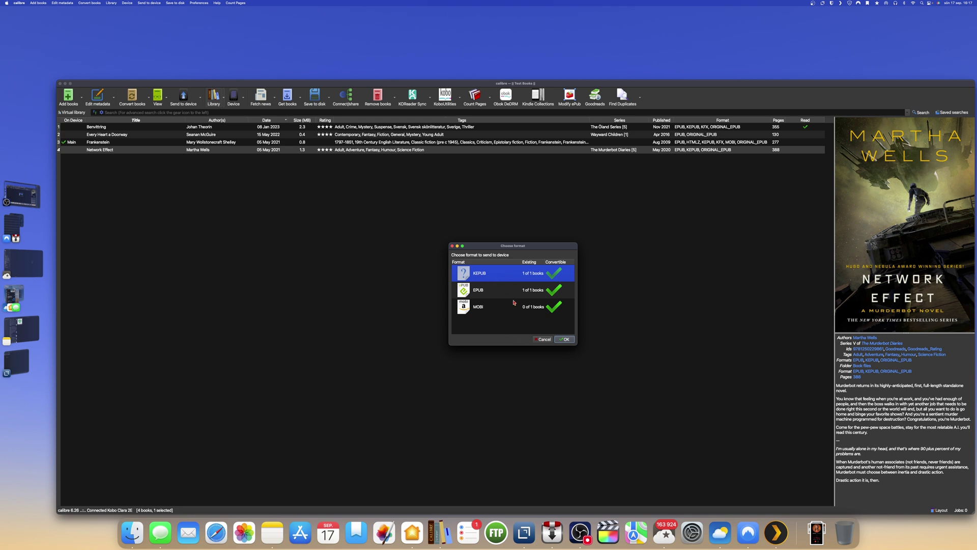
left_click(566, 340)
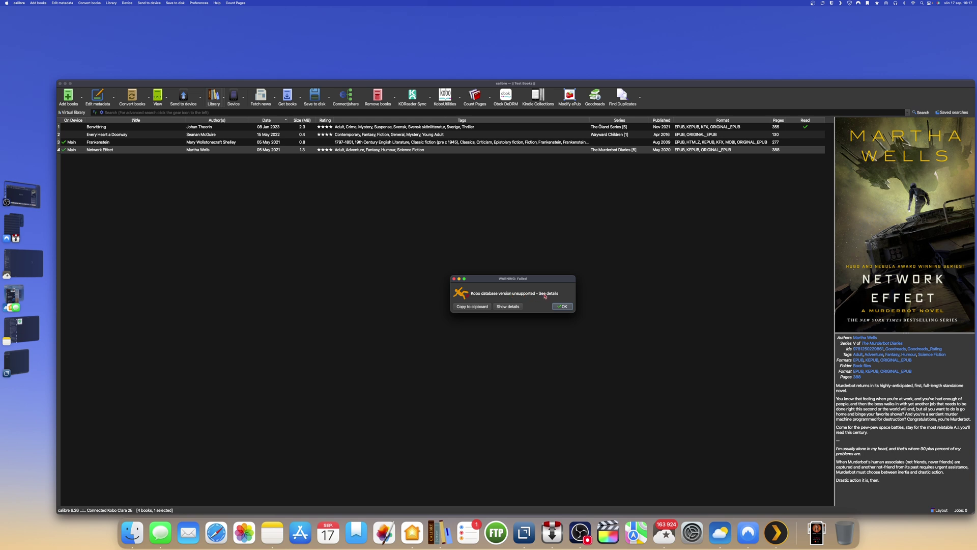
left_click(564, 307)
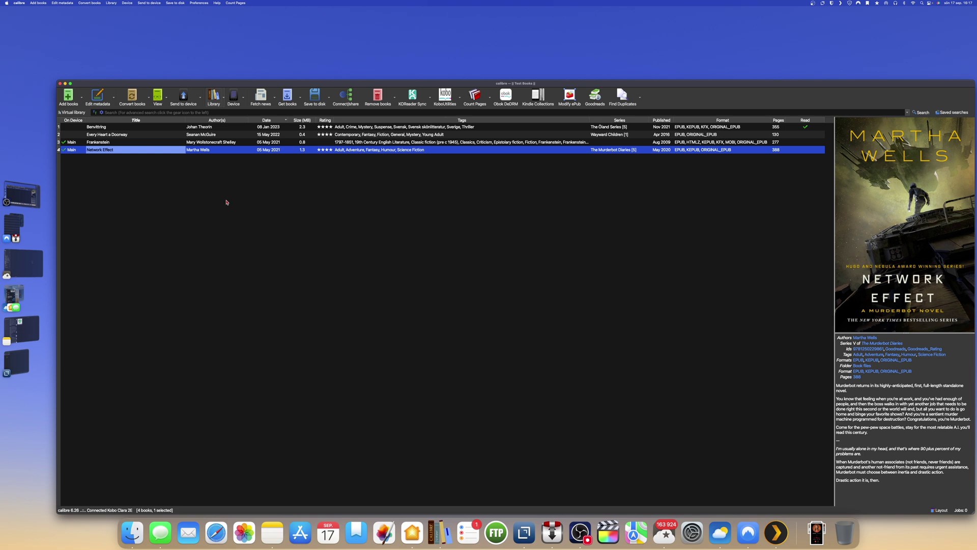
Step: Check the list of books stored on the Kobo, and eject the device from calibre
left_click(235, 104)
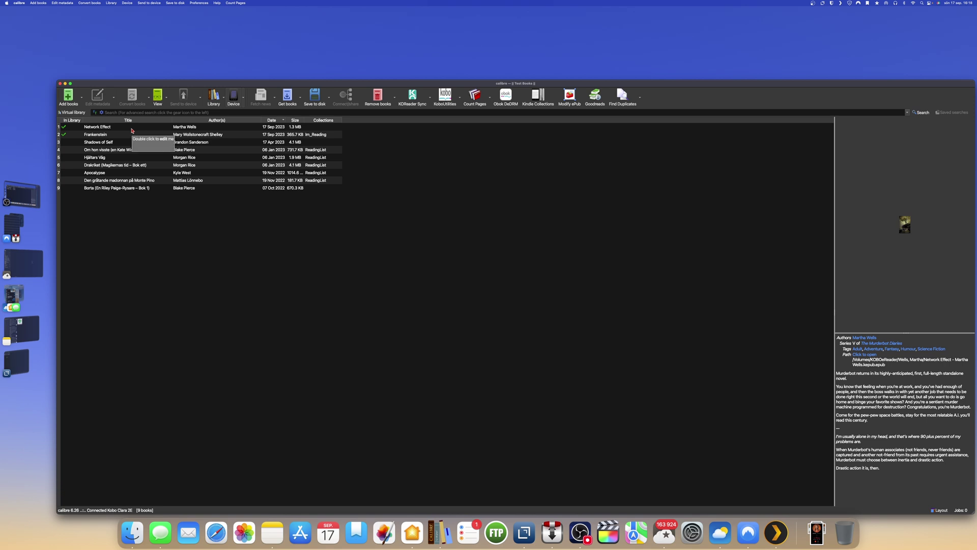
left_click(214, 96)
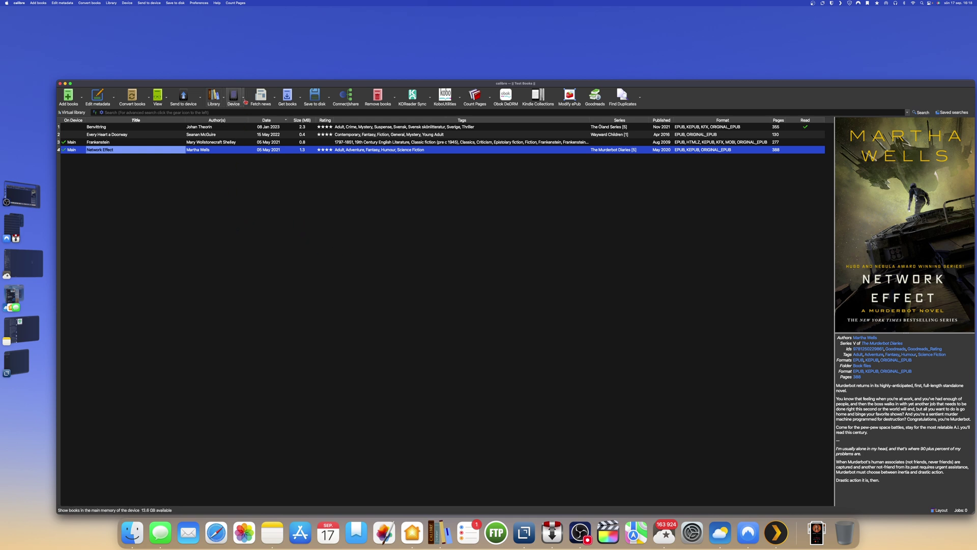
left_click(244, 101)
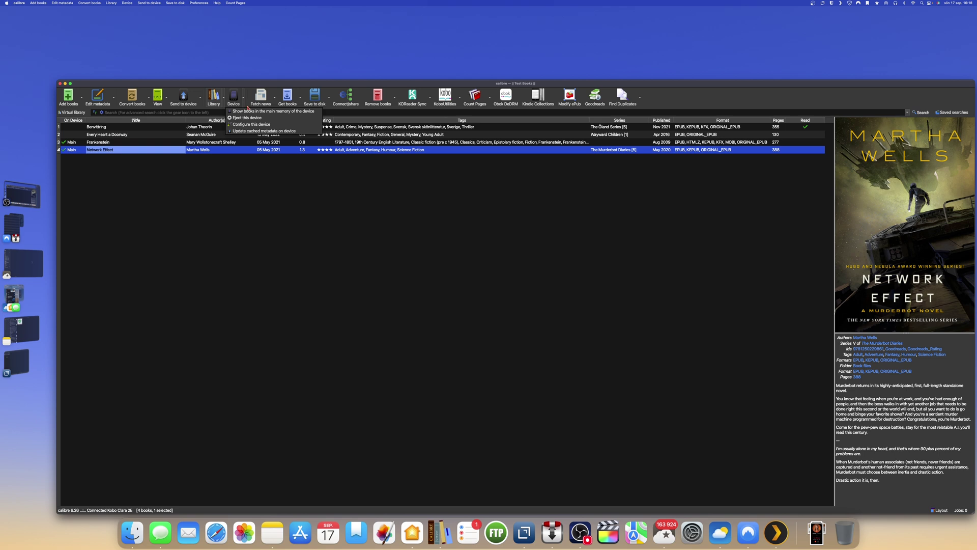
left_click(248, 118)
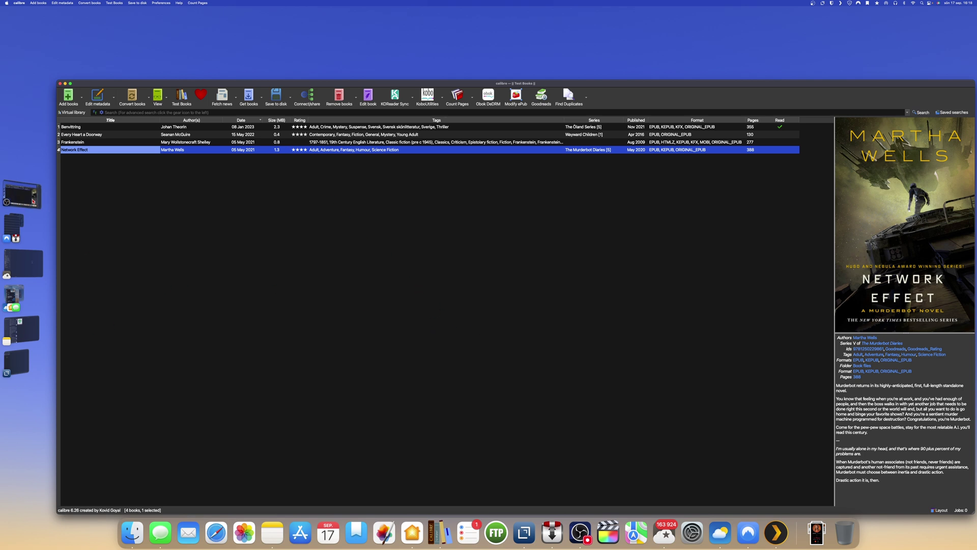
left_click(22, 195)
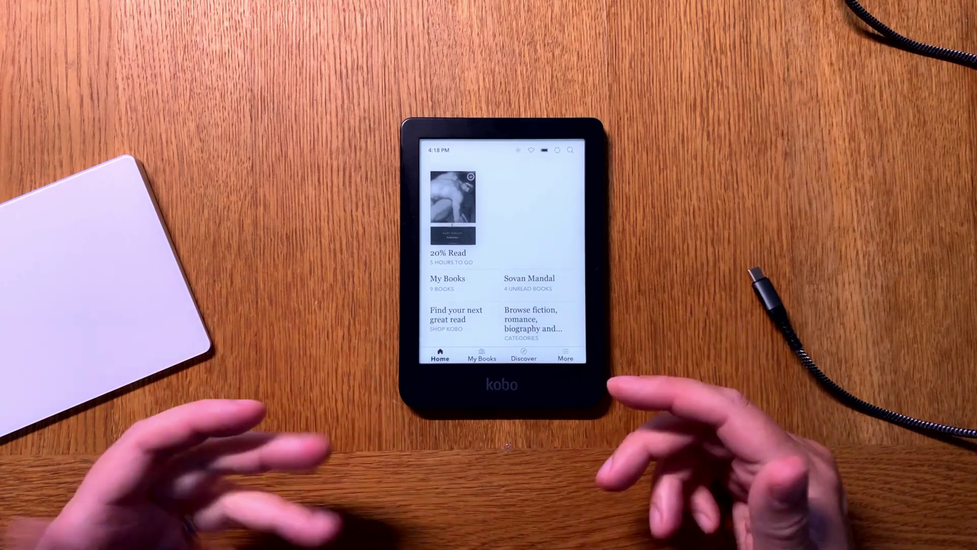
left_click(482, 355)
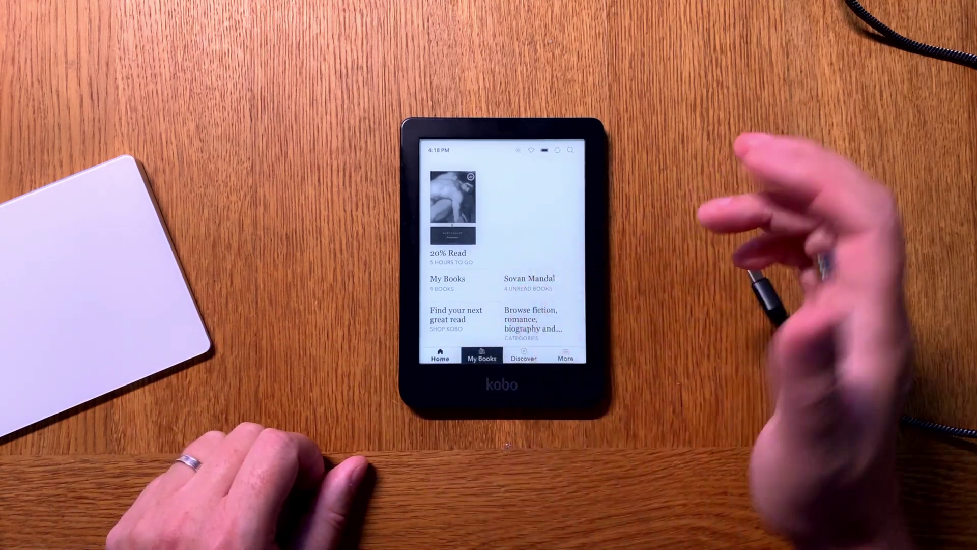